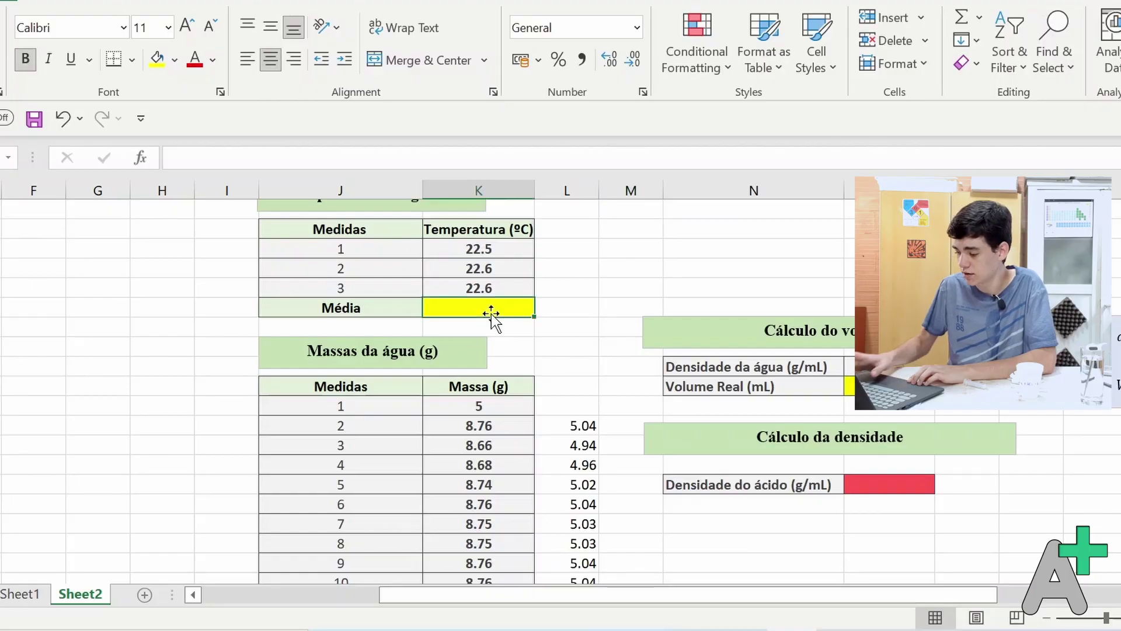
Calculate the mean temperature in the Média cell by averaging the three measurements, K14:K16.
text(=AVERAGE()
drag(478, 248, 477, 287)
key(Return)
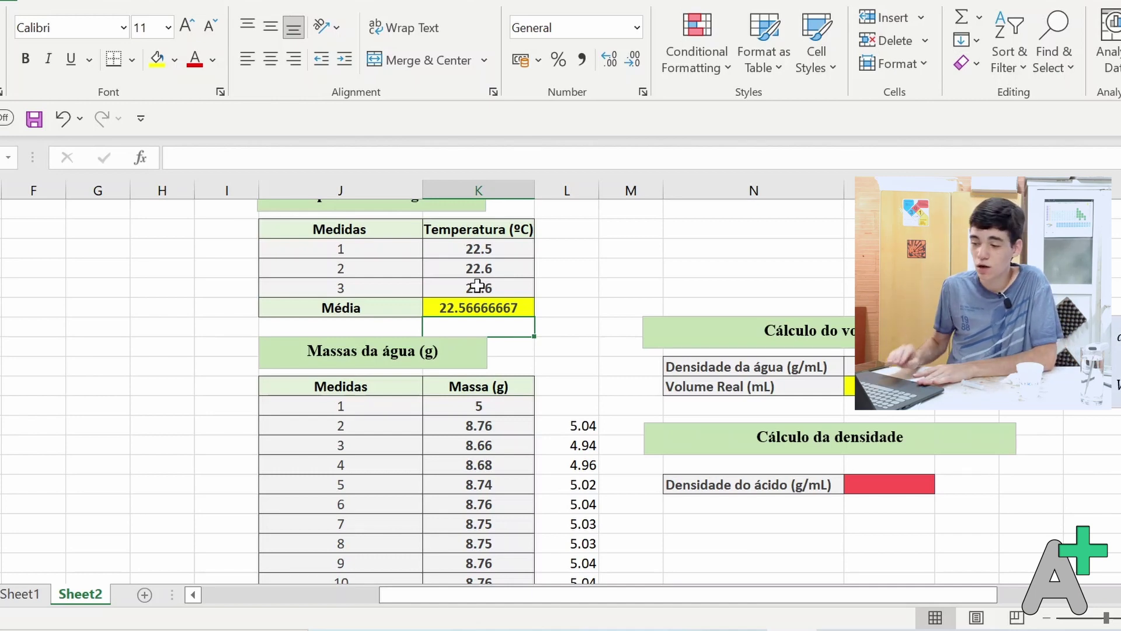
Format the mean temperature cell as Number with 1 decimal place.
click(494, 308)
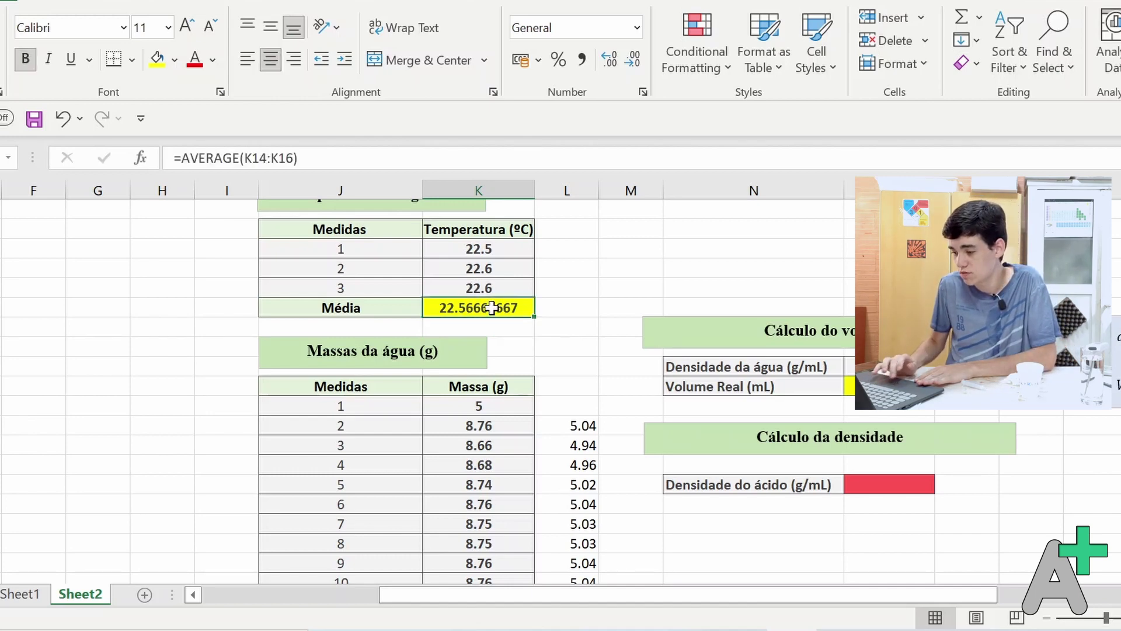
click(643, 92)
click(679, 140)
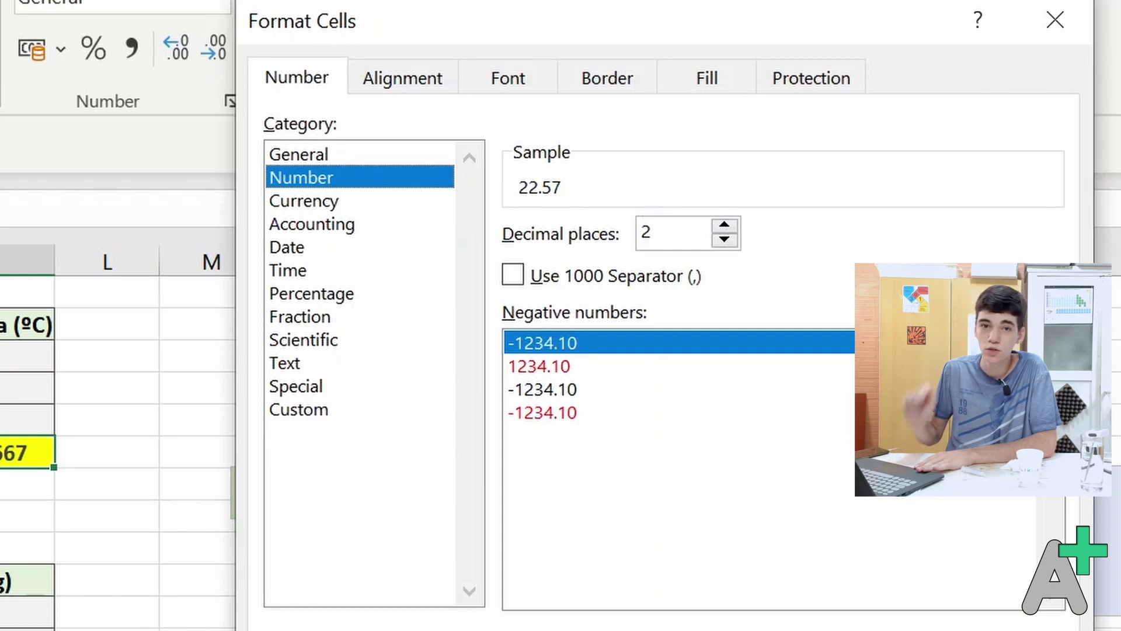
click(725, 224)
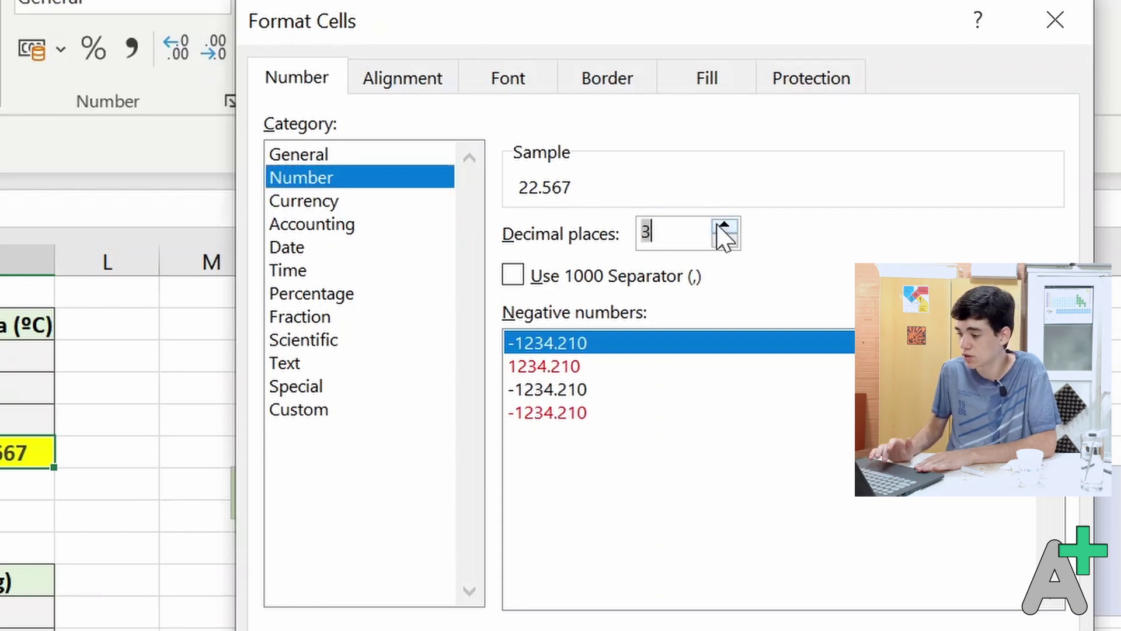
click(725, 239)
click(725, 239)
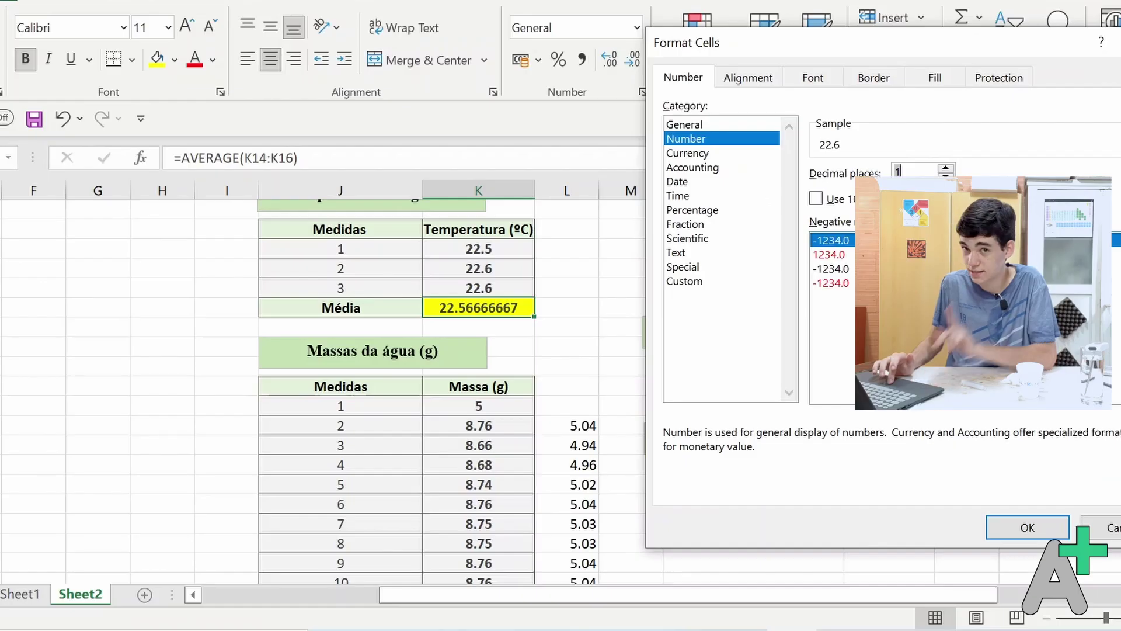
click(1013, 530)
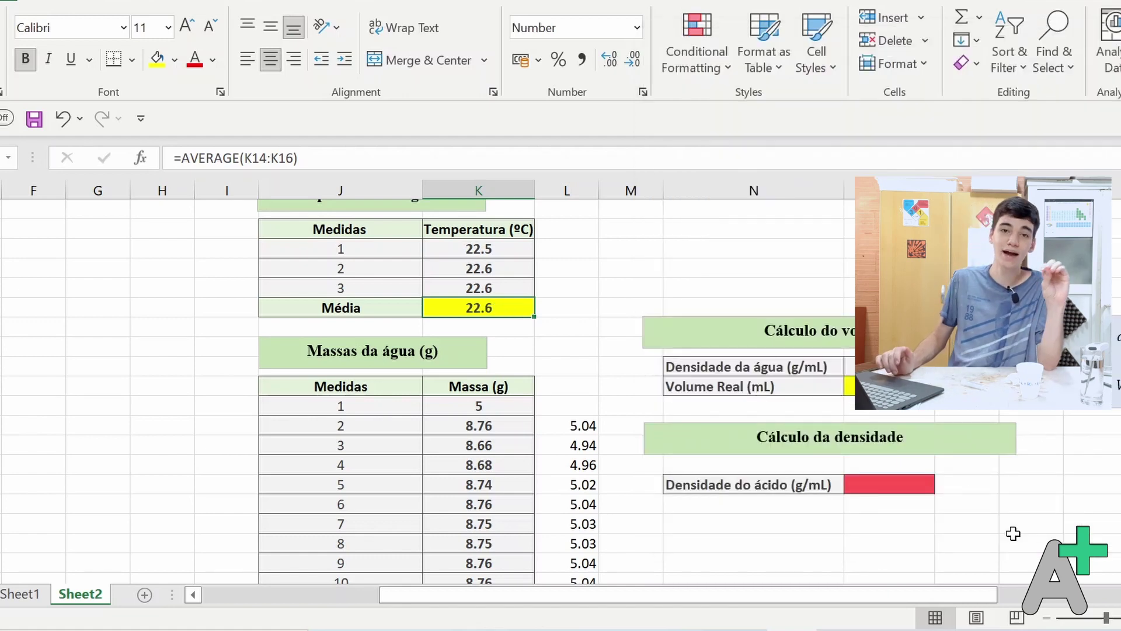
Calculate the mean water mass in the Média cell of the Massas da água table with AVERAGE over L22:L31.
scroll(1014, 533, down, 2)
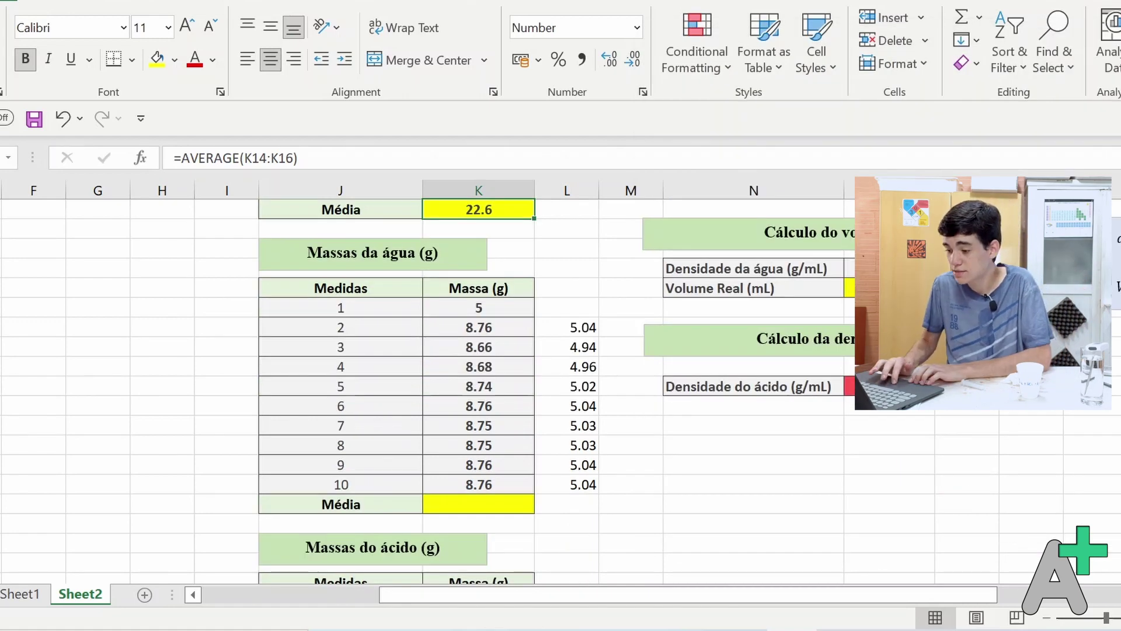
click(479, 504)
text(=av)
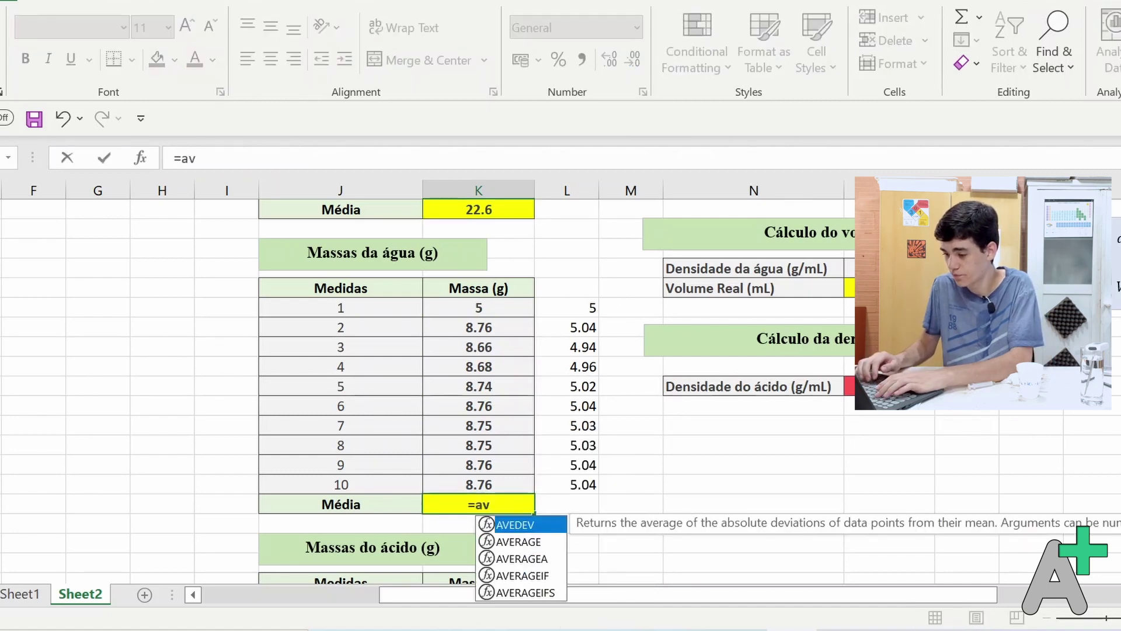
key(Down)
key(Tab)
click(566, 308)
drag(570, 327, 572, 489)
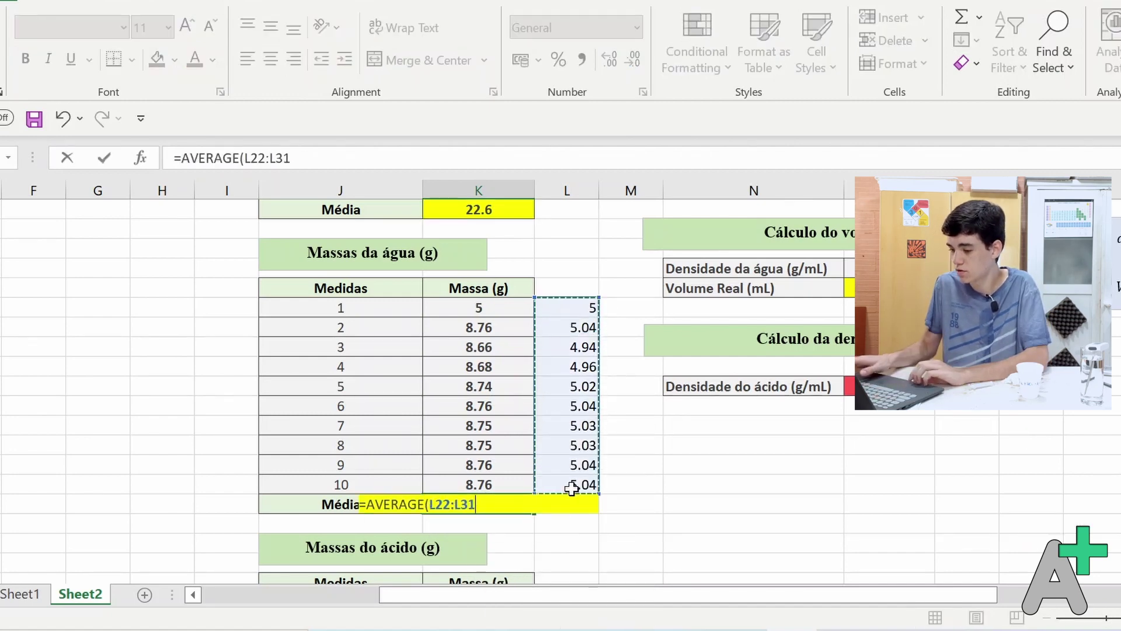
key(Return)
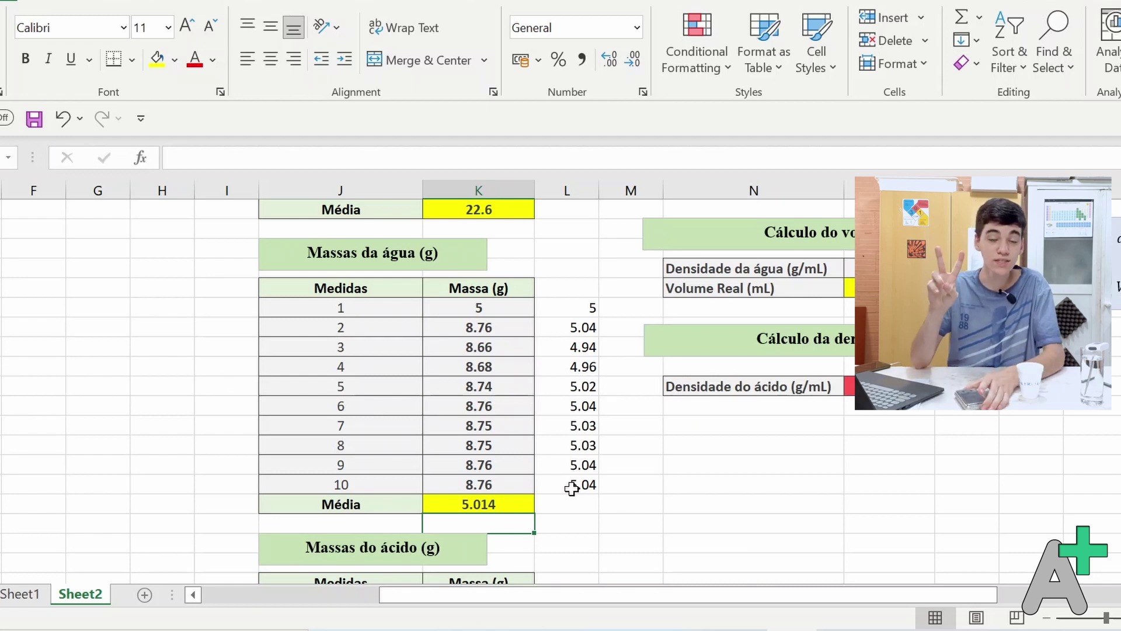
Format the mean water mass cell as Number with two decimal places.
click(503, 489)
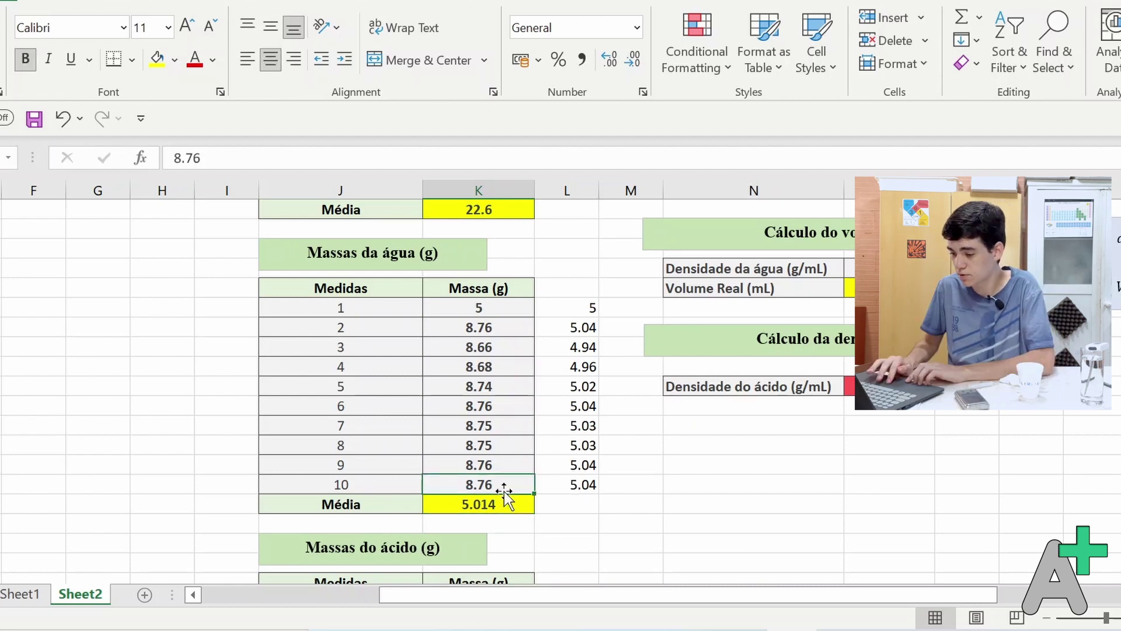
click(506, 503)
click(643, 92)
click(704, 139)
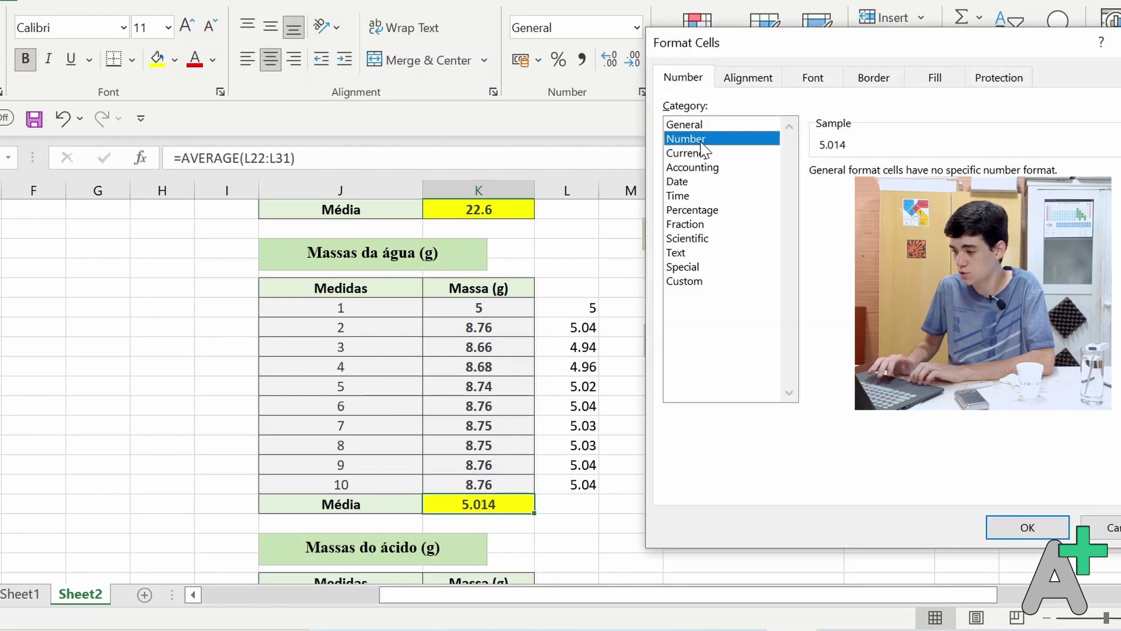
click(1012, 526)
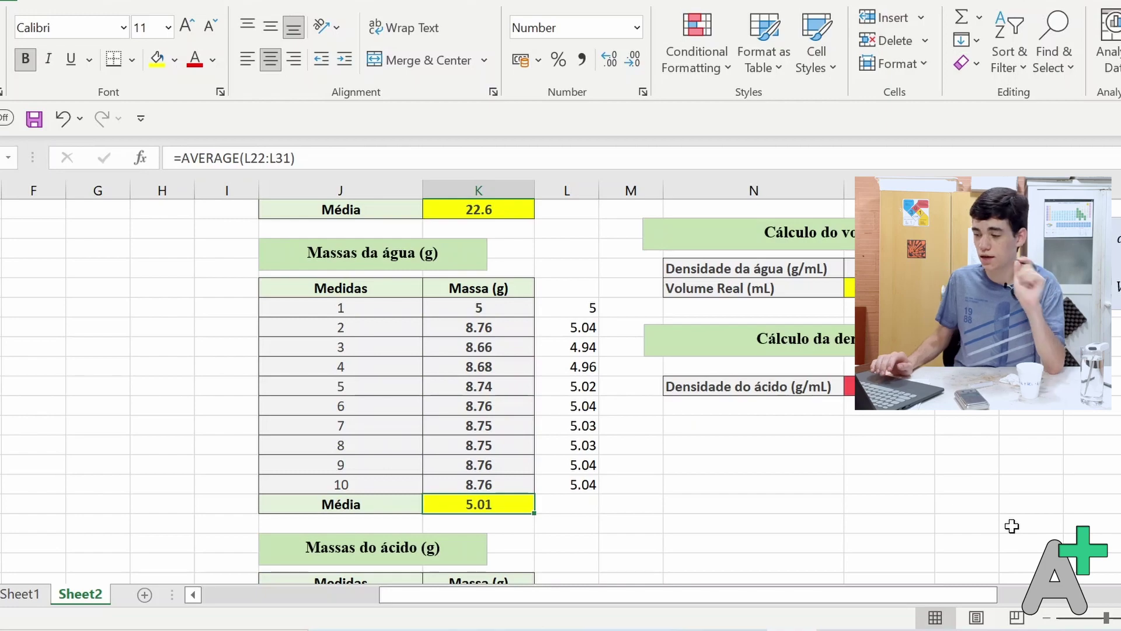
click(773, 450)
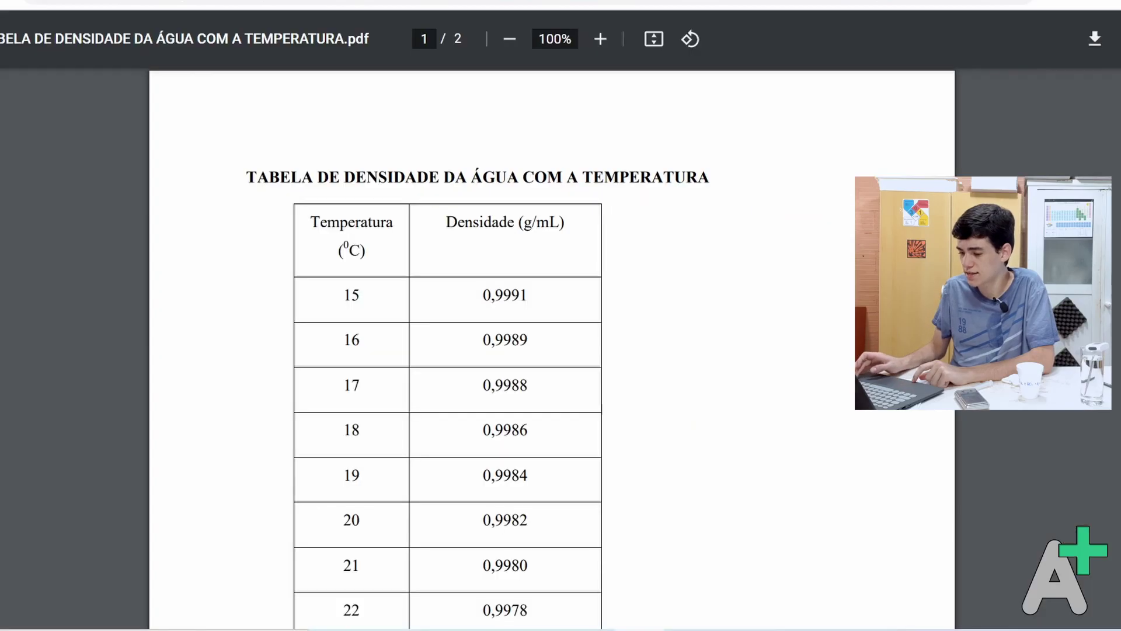
Find the water density for 23 °C in the PDF table and enter 0.9975 as Densidade da água in the Excel workbook.
scroll(447, 350, down, 2)
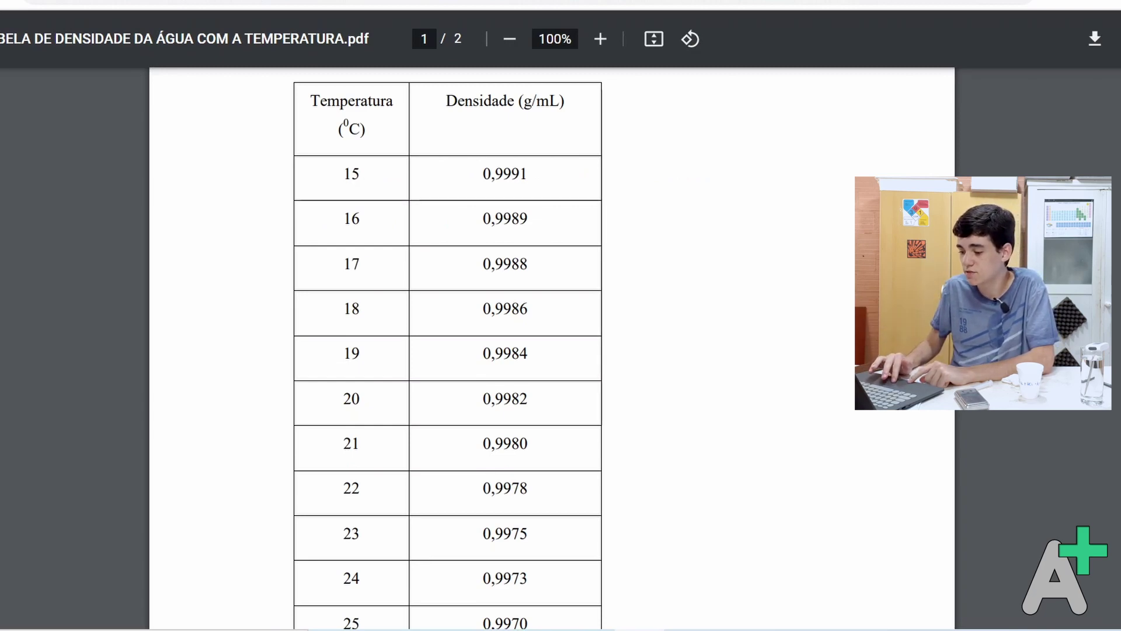
drag(482, 534, 549, 536)
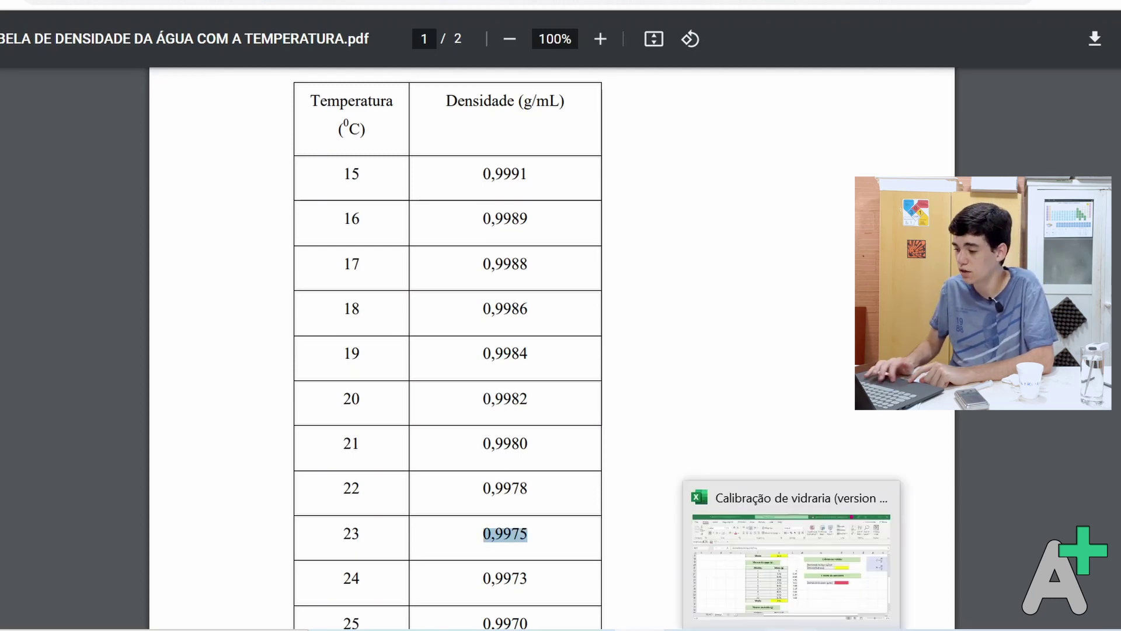
click(793, 629)
click(888, 264)
text(0)
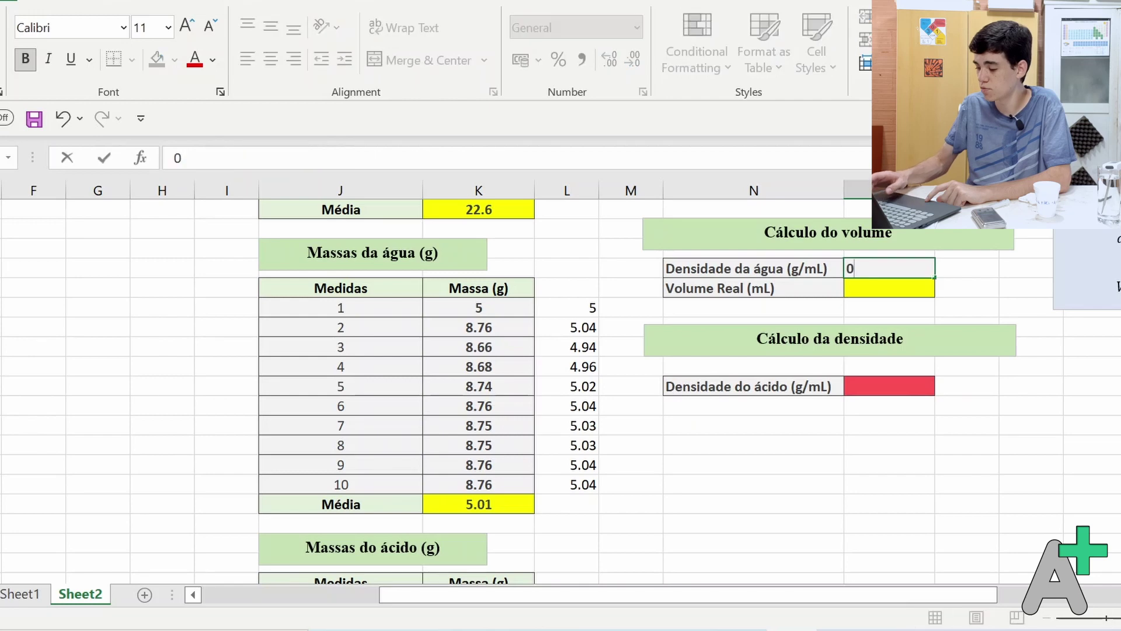
text(.9975)
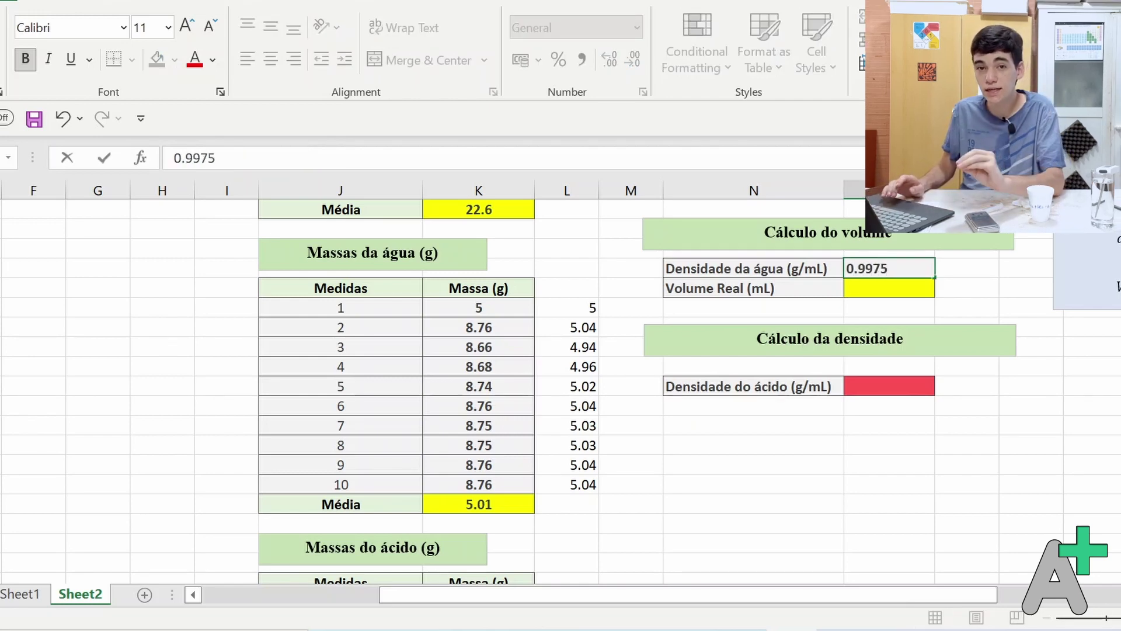
Calculate Volume Real (mL) with the formula =K32/O20 and format the result with two decimal places.
click(892, 292)
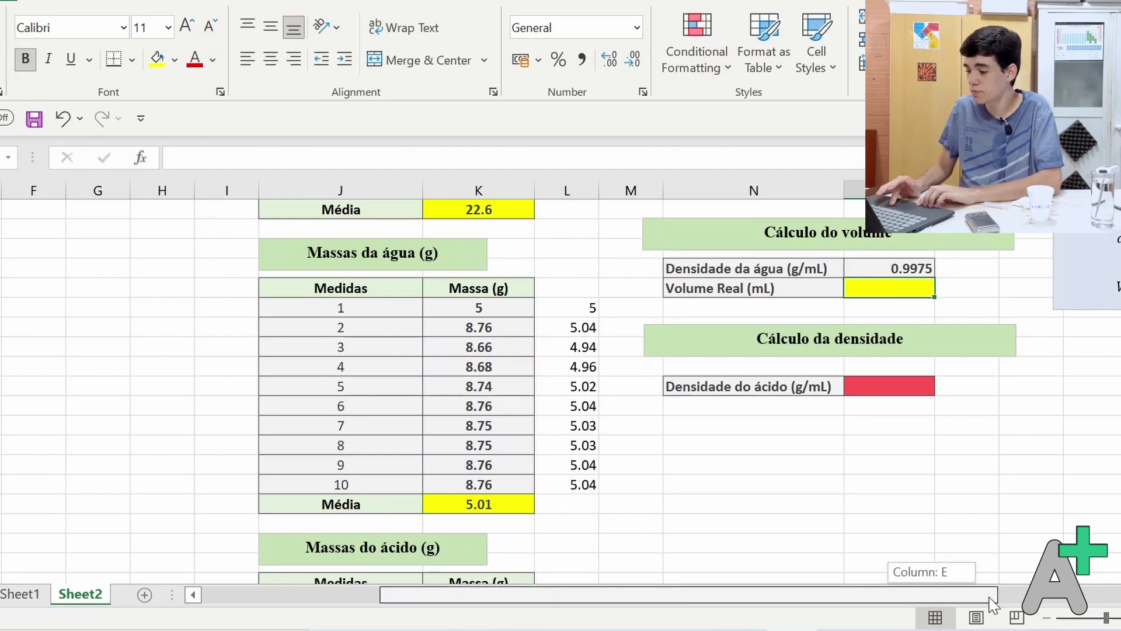
scroll(1007, 605, right, 2)
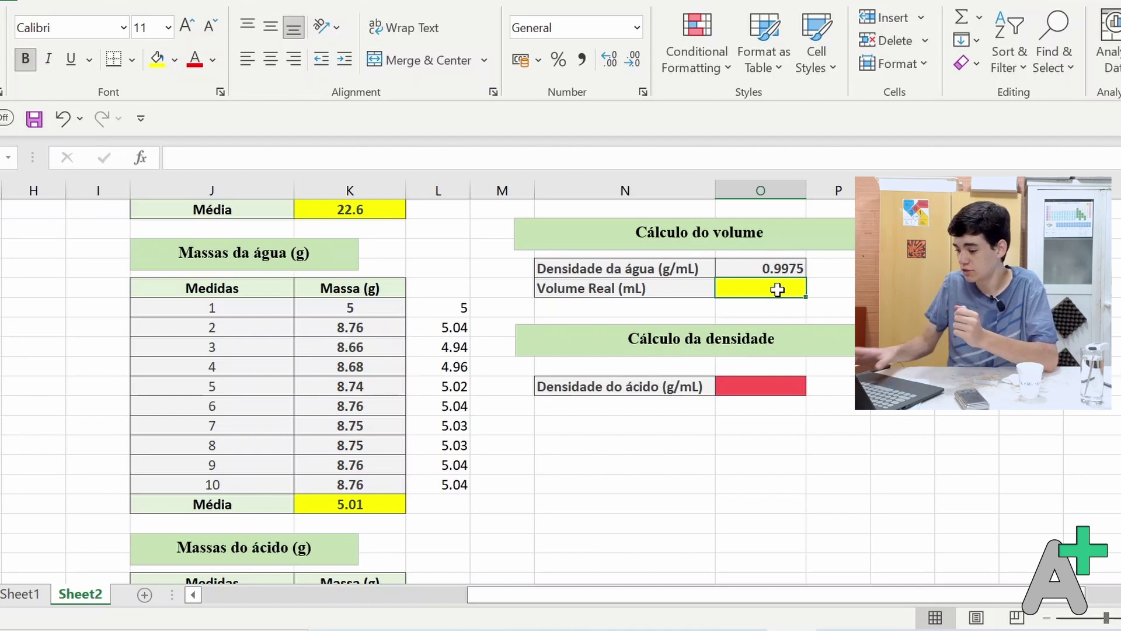
text(=)
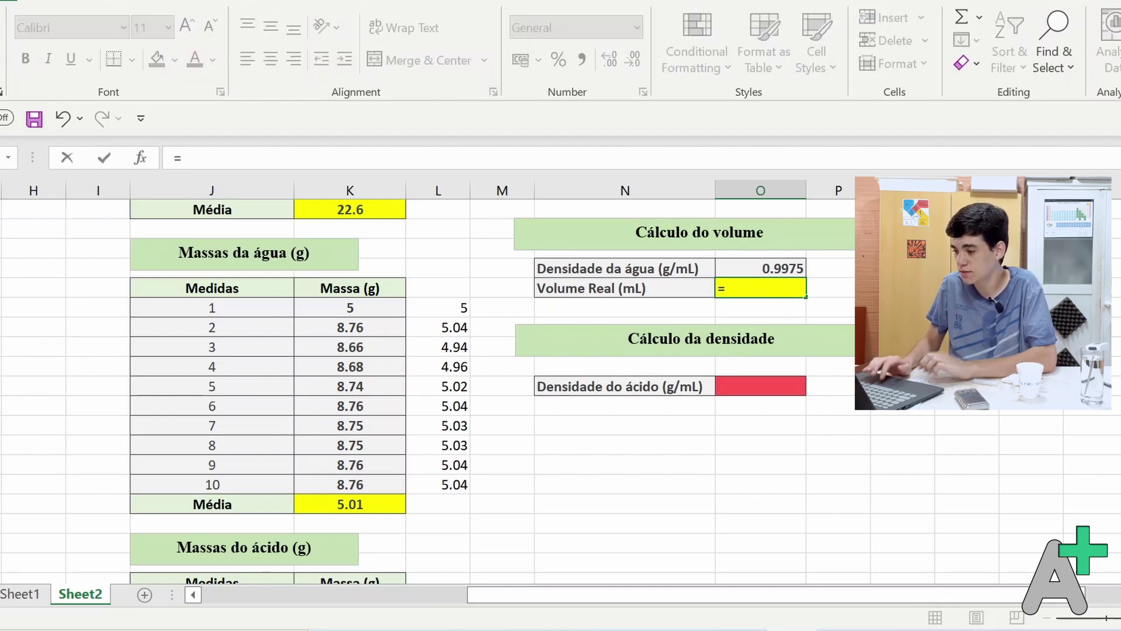
click(363, 507)
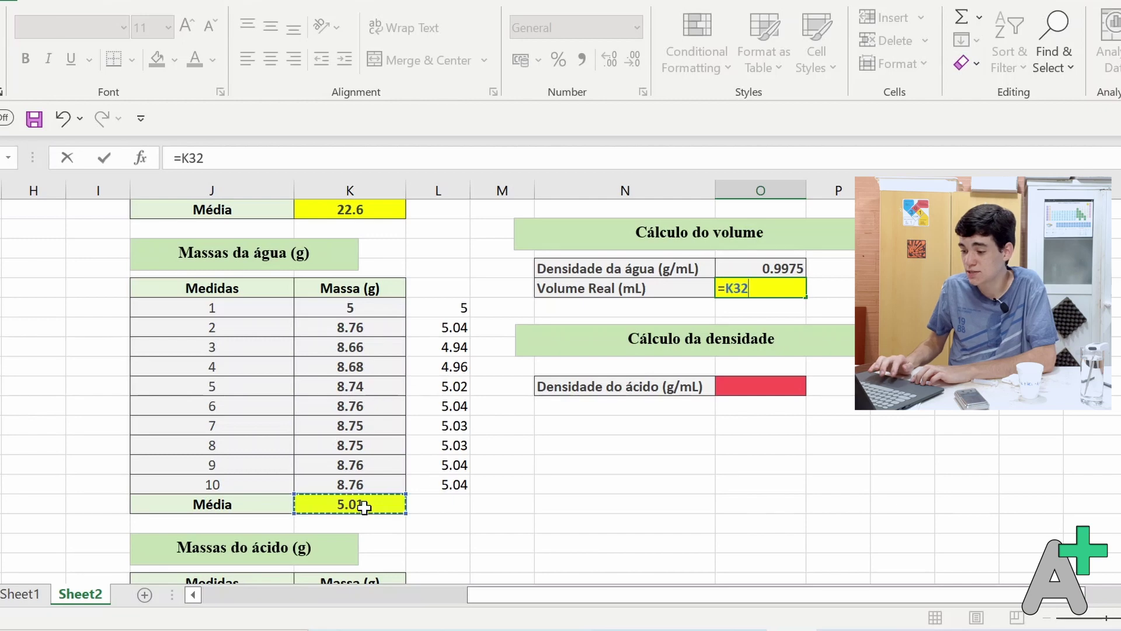
text(/)
click(789, 267)
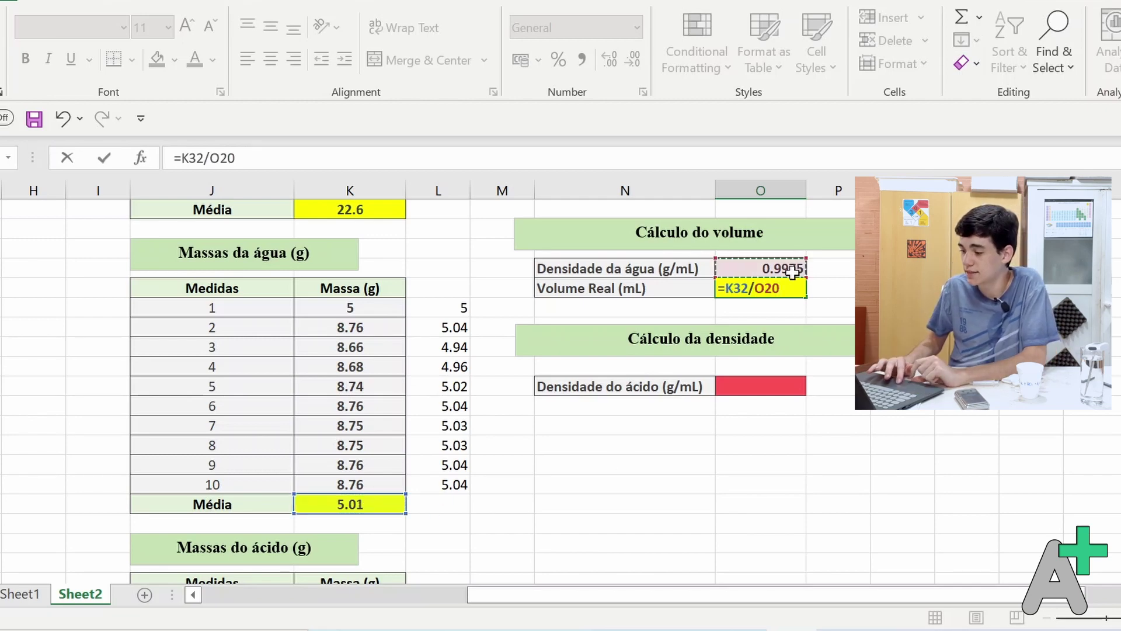
key(Return)
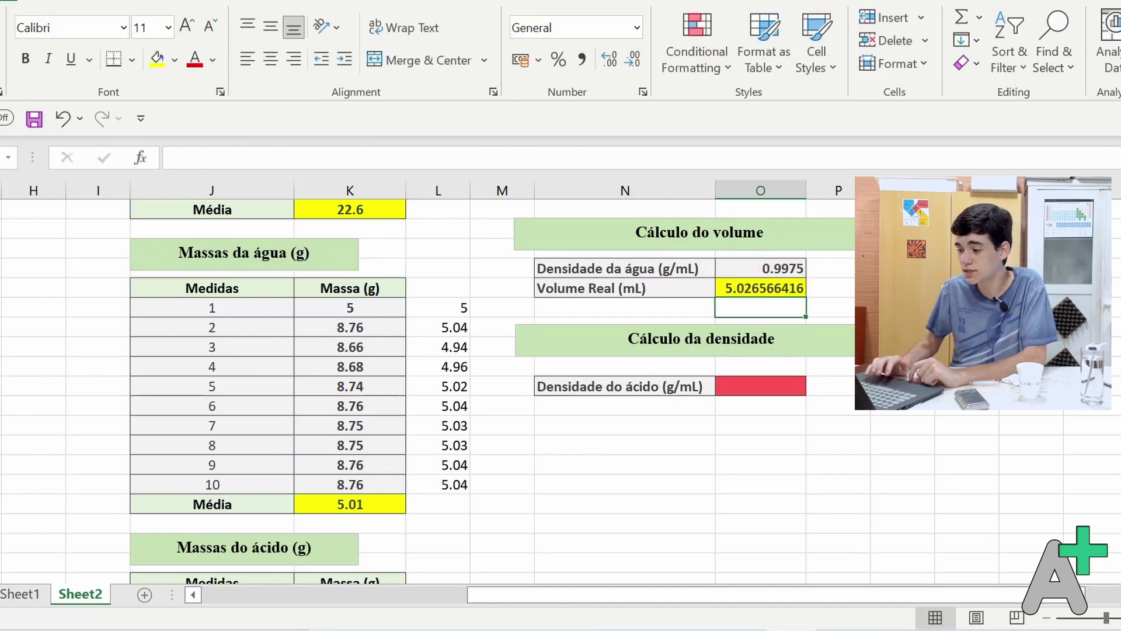
key(Up)
key(ctrl+shift+1)
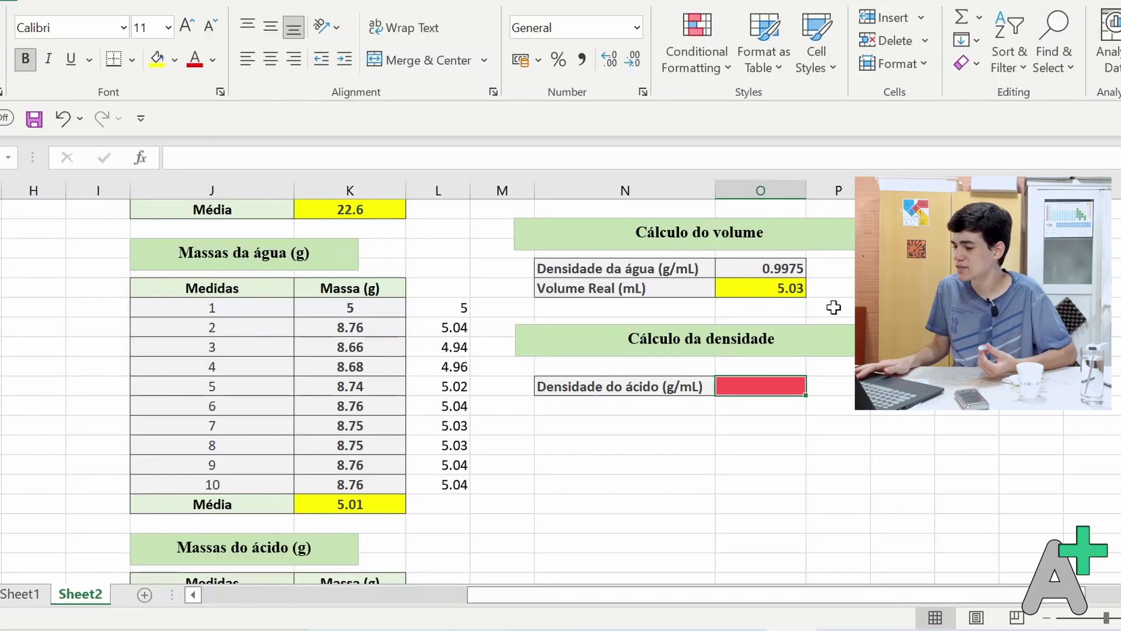
Select the Massa (g) cell for measurement 1 in the Massas do ácido table.
key(Down)
key(Down)
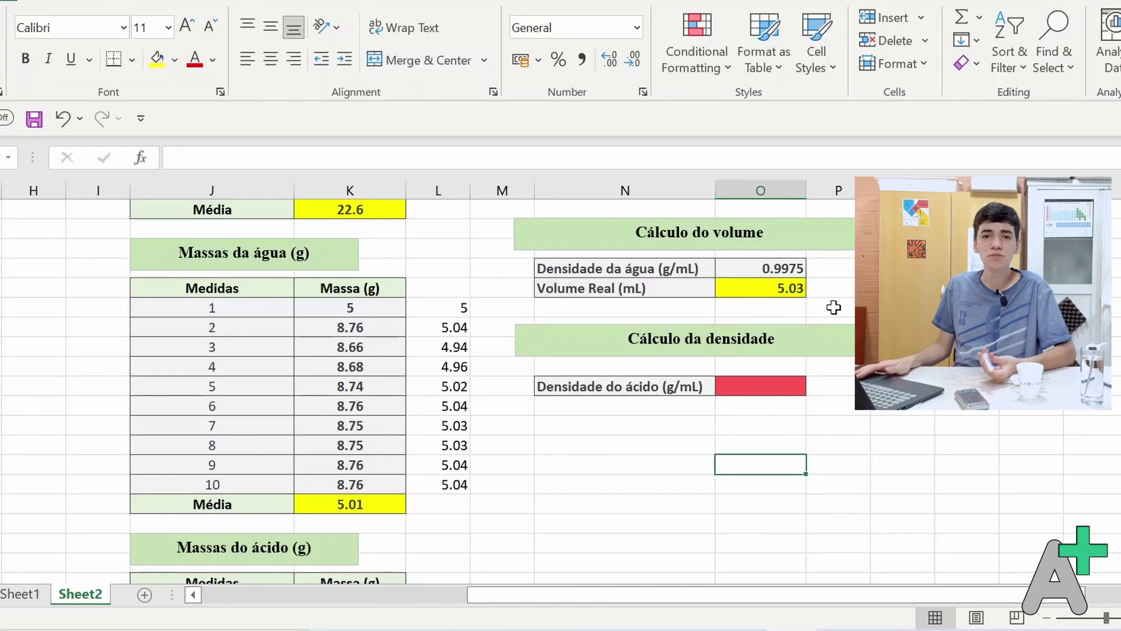
key(Down)
key(Down)
key(Down)
key(Down)
key(Down)
key(Down)
key(Down)
key(Down)
key(Down)
key(Down)
key(Down)
key(Down)
key(Down)
key(Down)
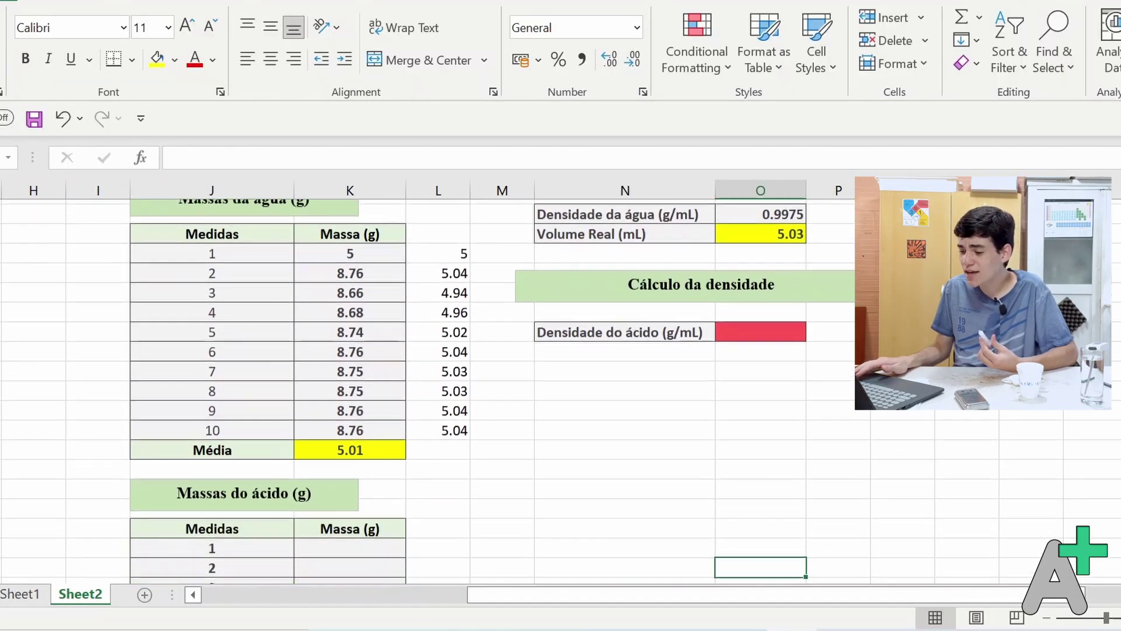
key(Left)
key(Left)
key(Left)
key(Left)
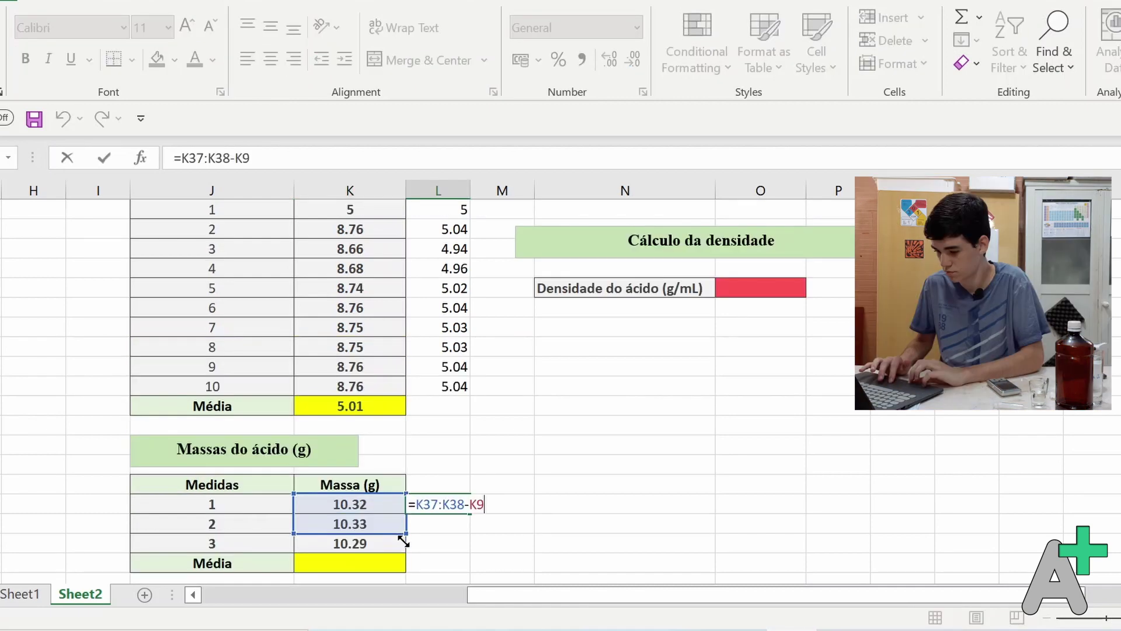
Extend the subtraction formula beside the acid masses to cover all three measurements, =K37:K39-K9.
drag(400, 534, 403, 545)
key(Return)
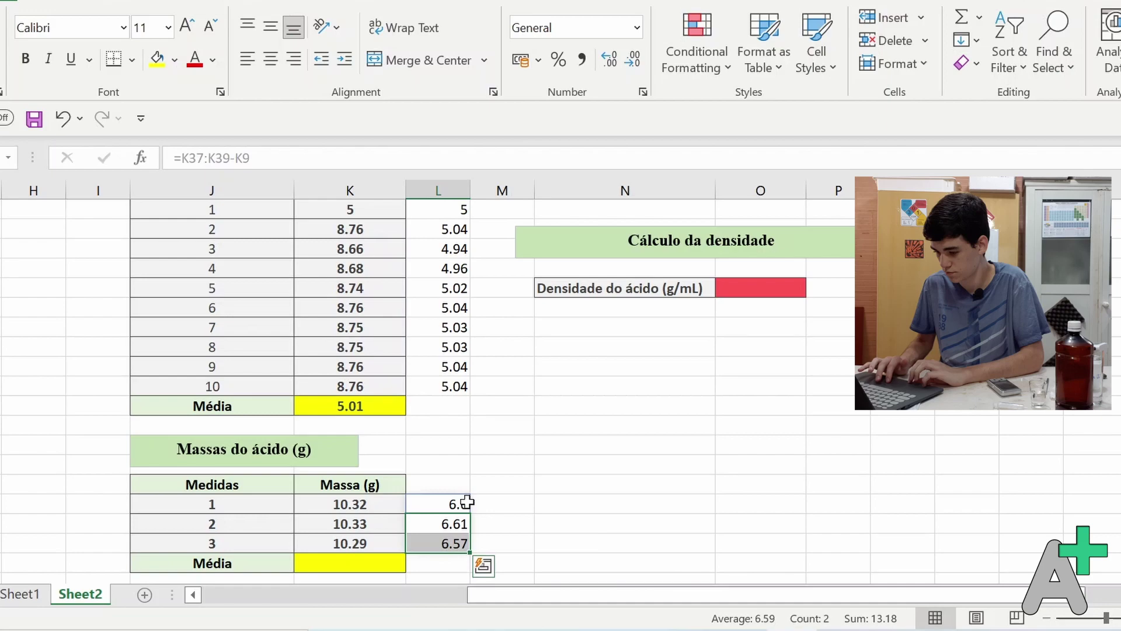
Average the net acid masses (L37#) in the Média cell of the acid table and format it as Number with 2 decimals.
click(389, 564)
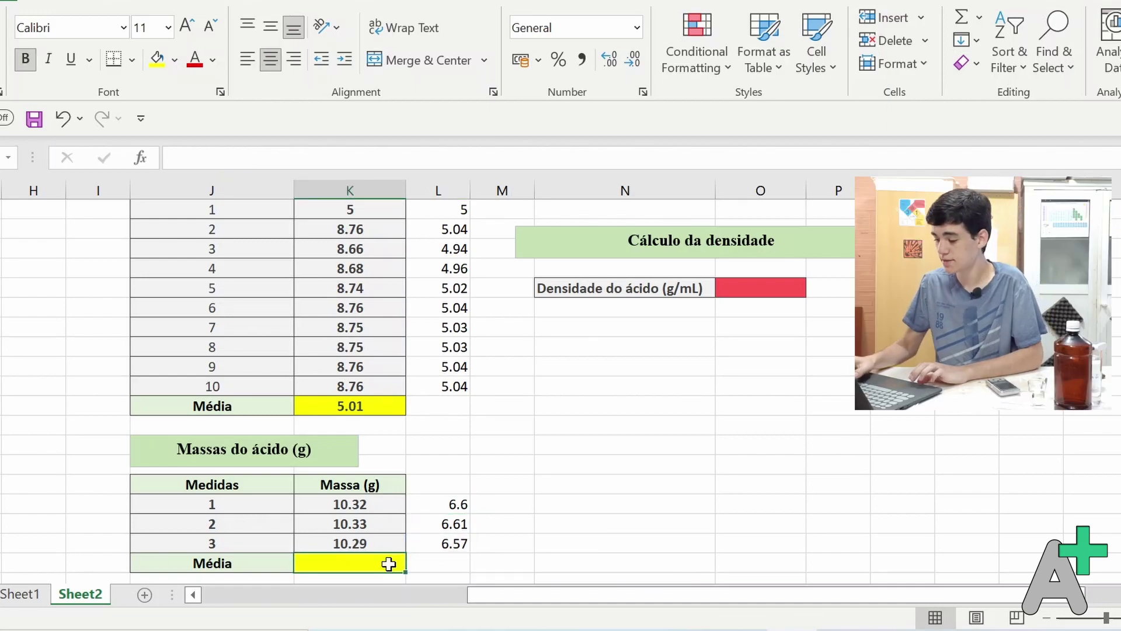
text(=ave)
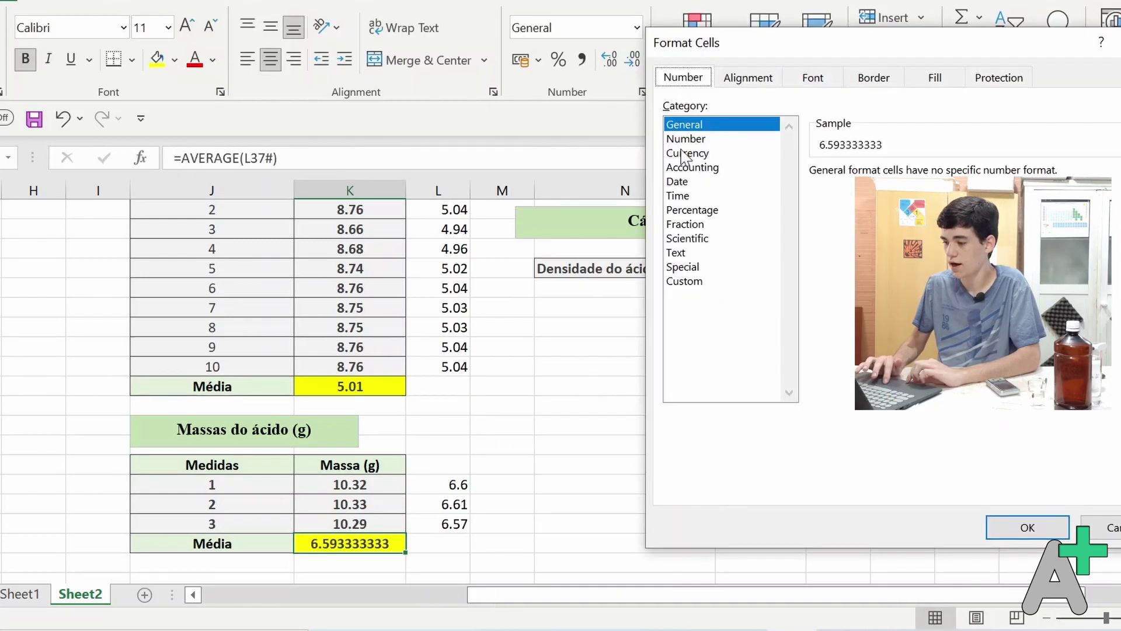
click(687, 140)
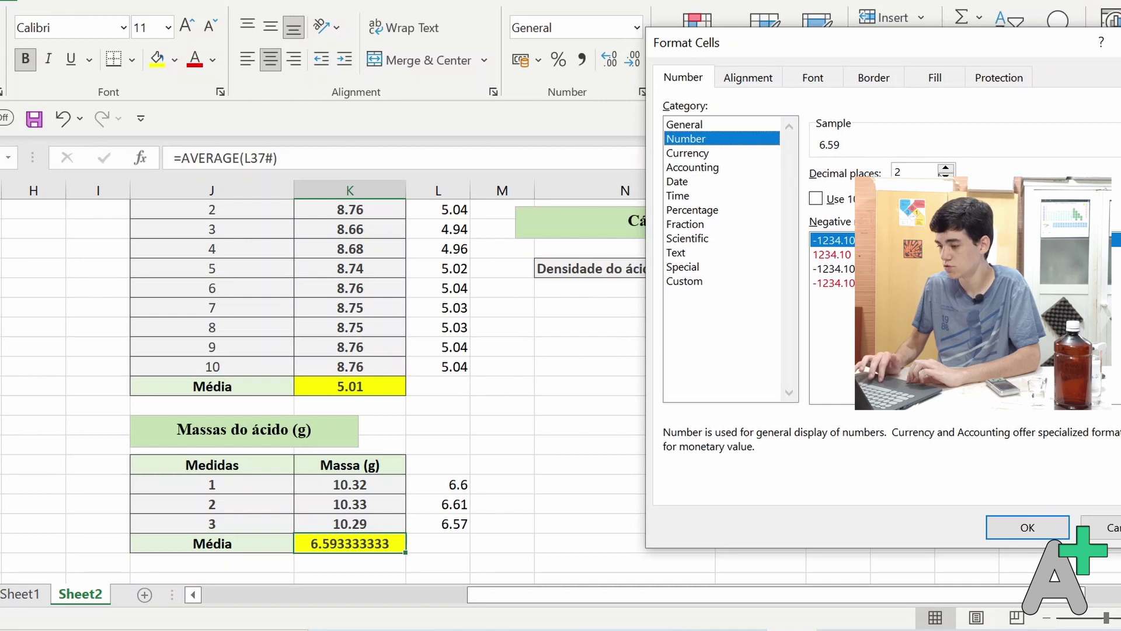
key(Return)
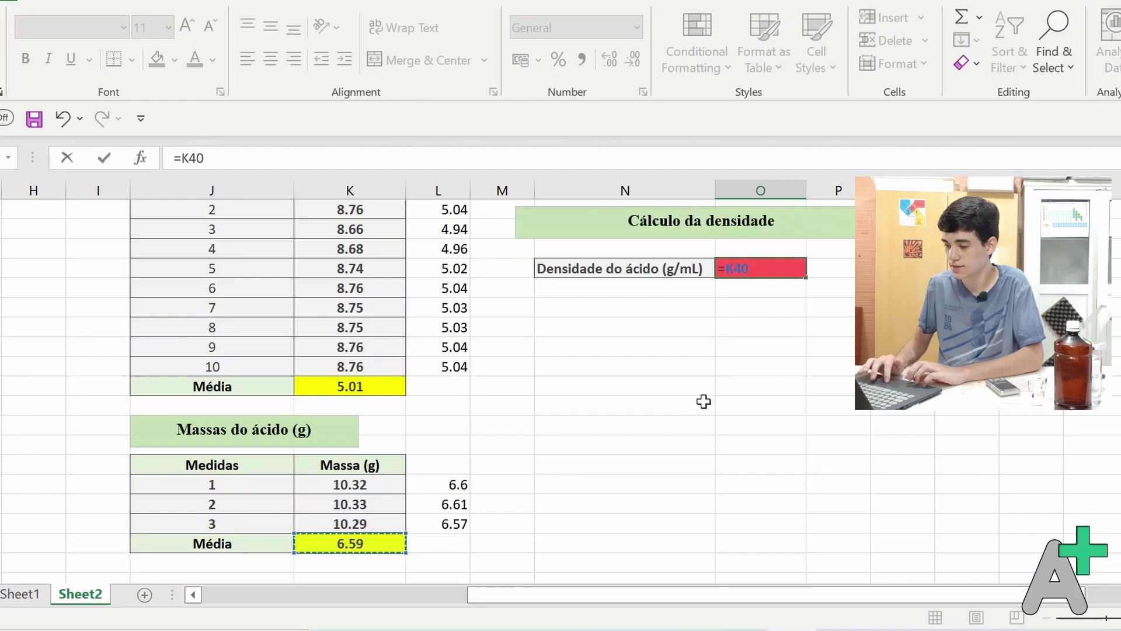
Calculate Densidade do ácido (g/mL) by dividing the average acid mass by the average water mass, =K40/K32, and select the result cell.
text(/)
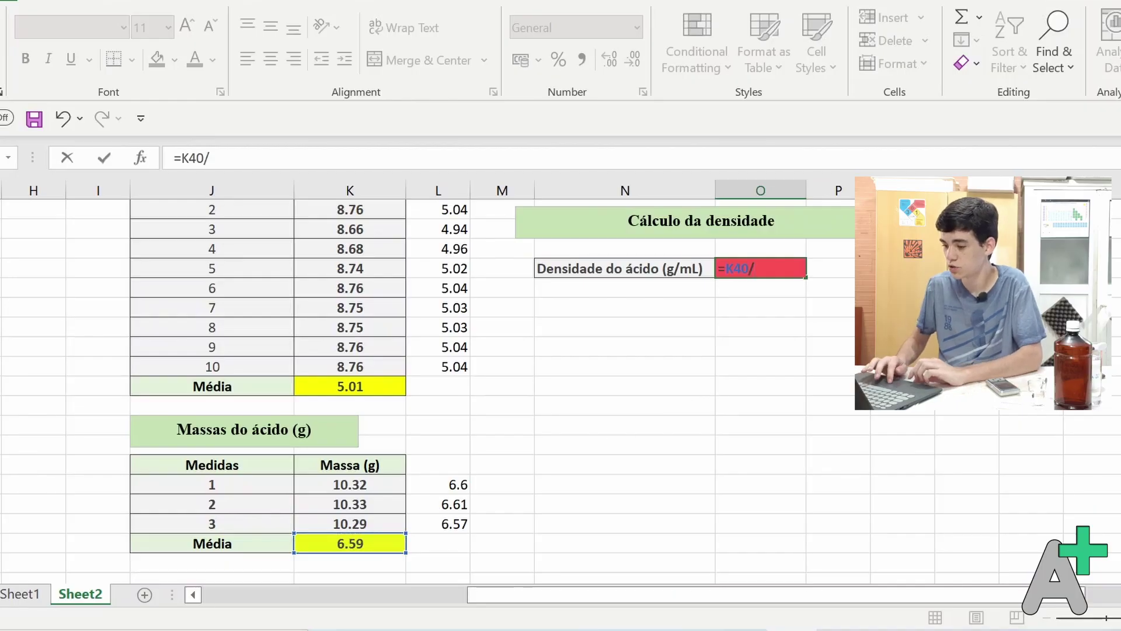
click(391, 385)
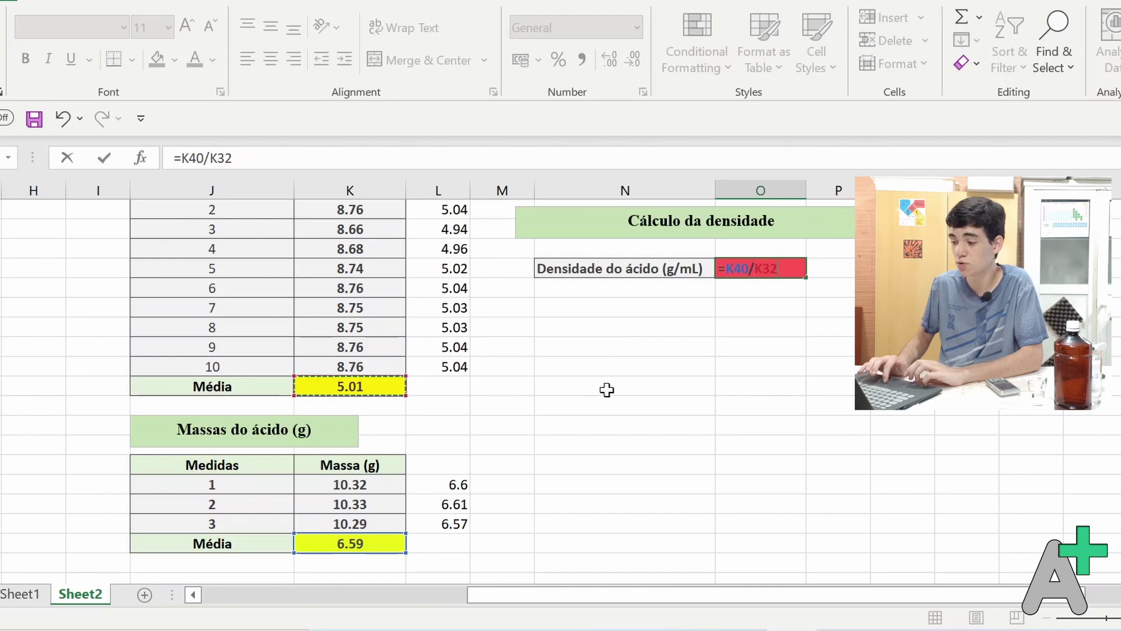
key(Return)
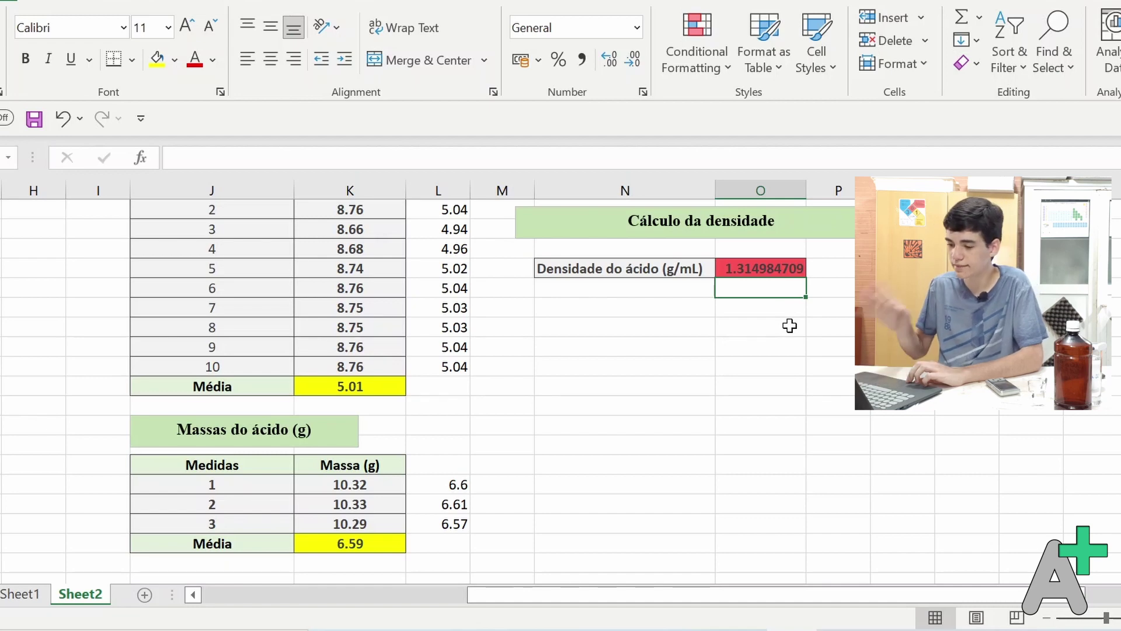
click(786, 267)
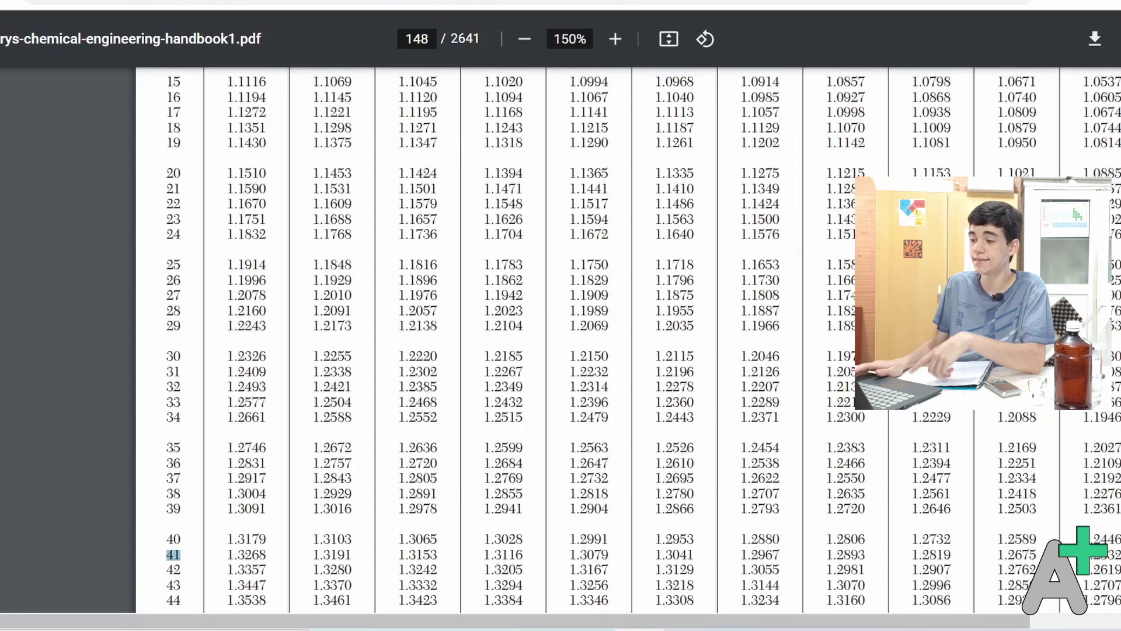
Examine Table 2-101 Sulfuric Acid (H₂SO₄) in the chemical engineering handbook PDF, comparing densities by temperature column and percentage row around 41%.
scroll(561, 351, up, 8)
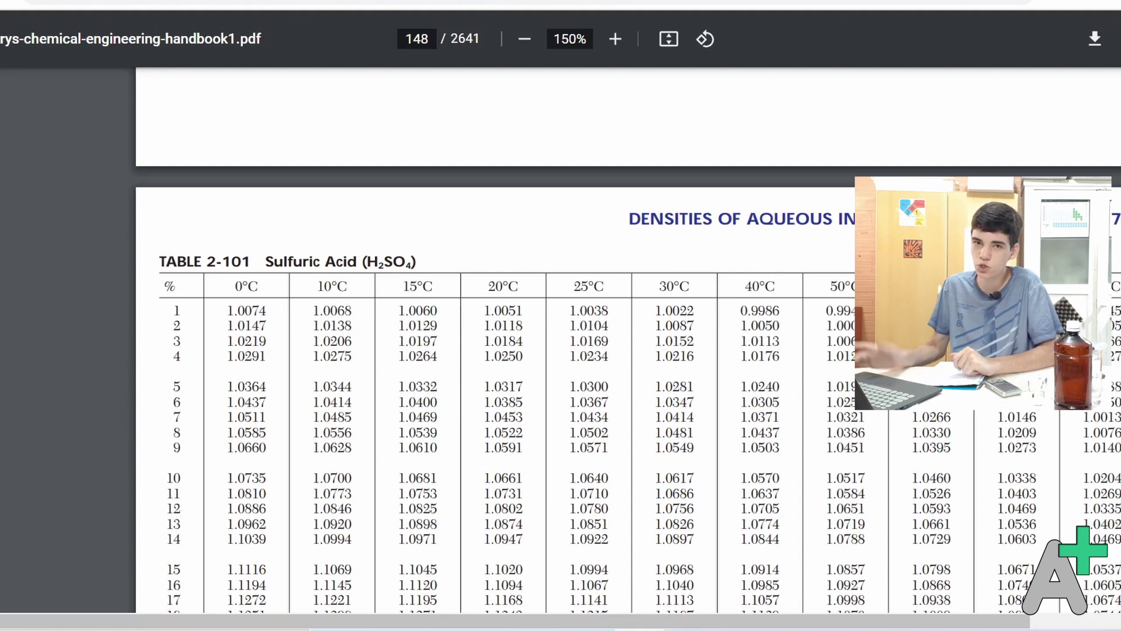
scroll(628, 339, down, 3)
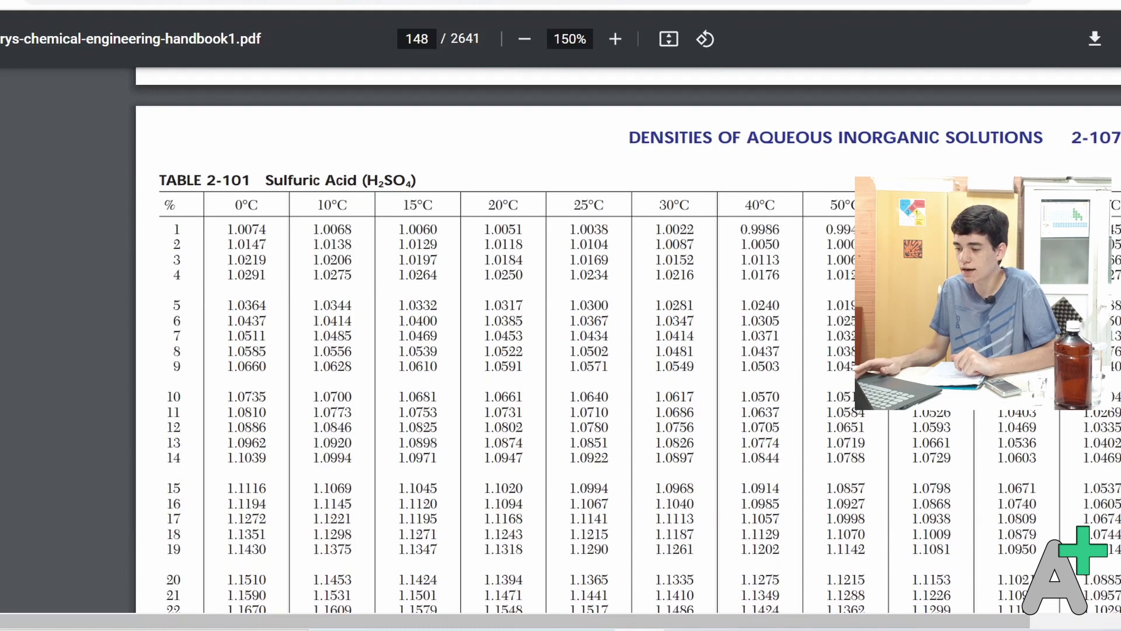
scroll(628, 339, down, 3)
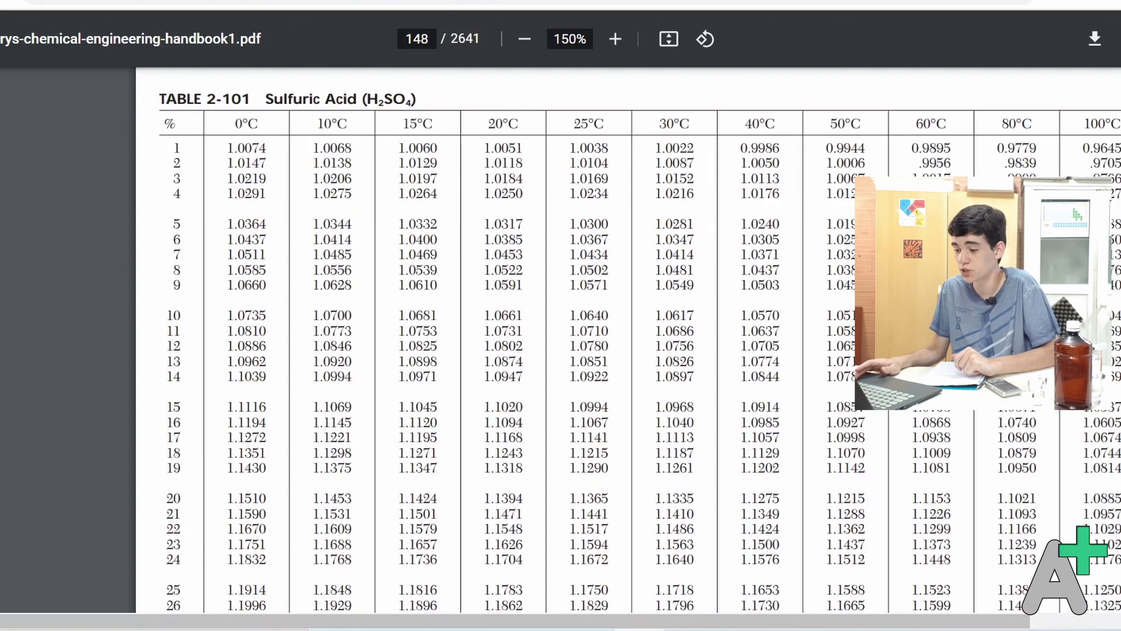
scroll(629, 339, down, 10)
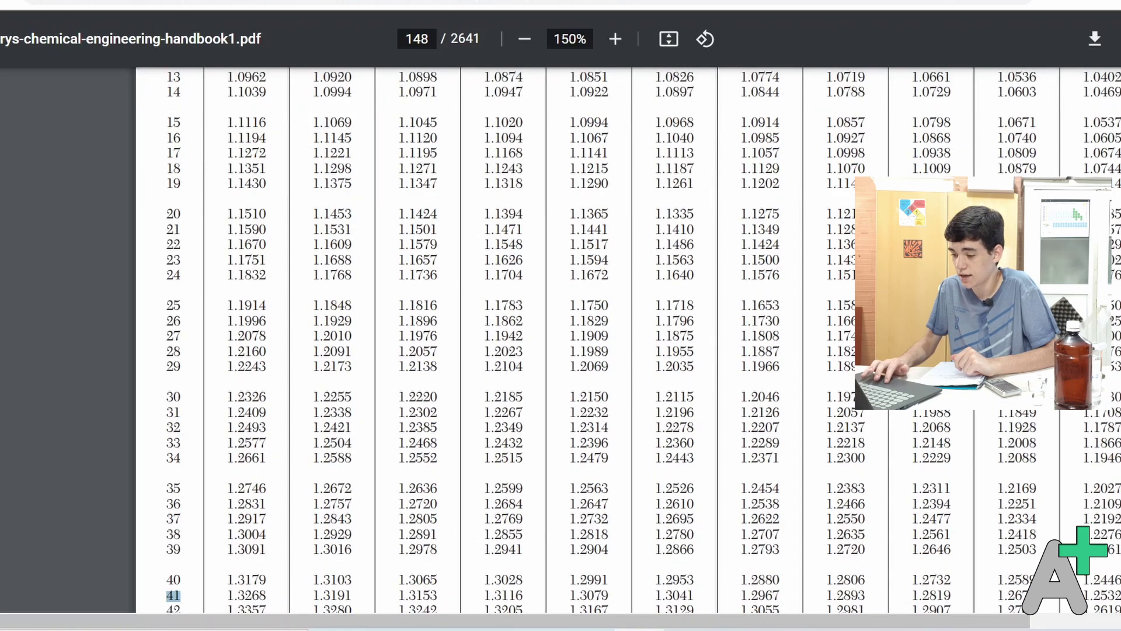
scroll(628, 338, down, 3)
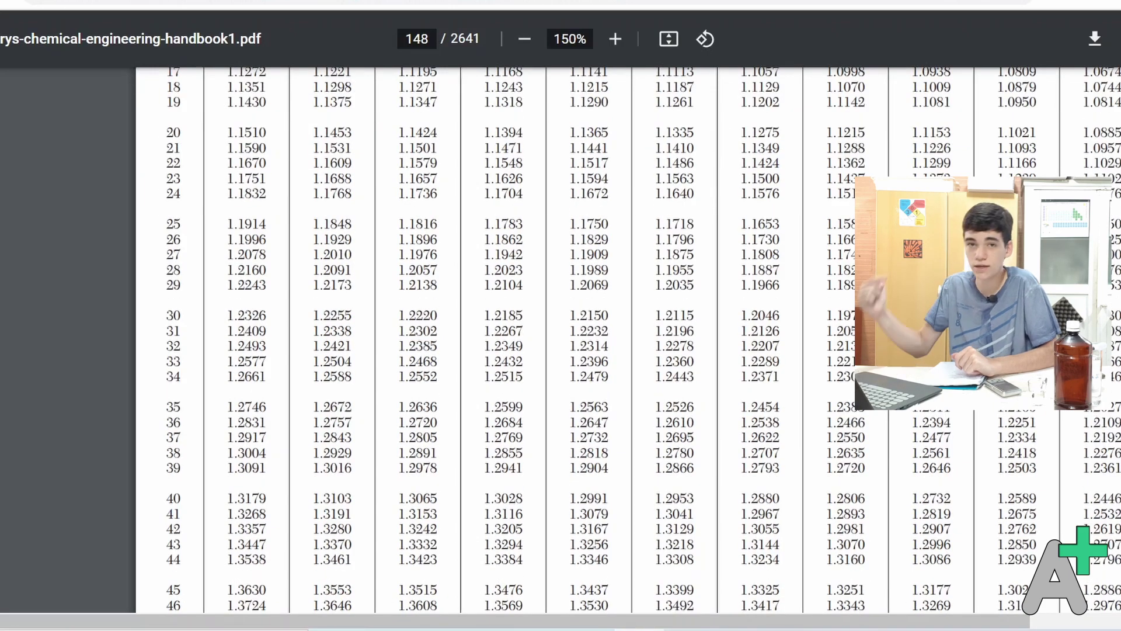